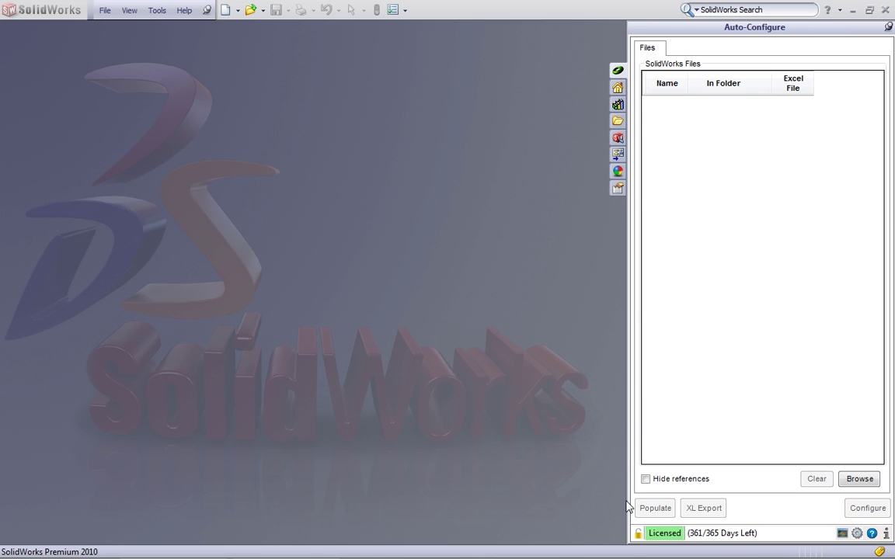
Open CabinetAssy.SLDASM from SW Models > Cabinet > Cabinet 2 and populate its five referenced files
left_click(868, 482)
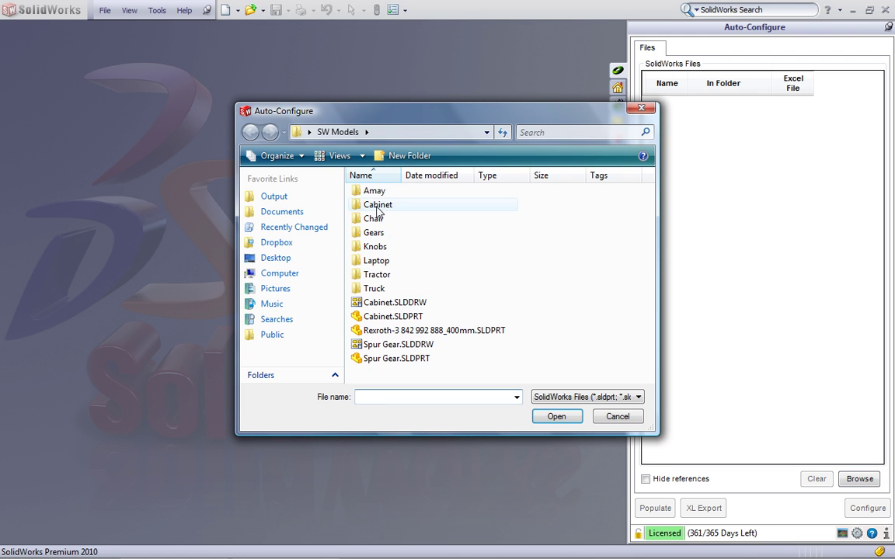
double_click(378, 207)
double_click(404, 206)
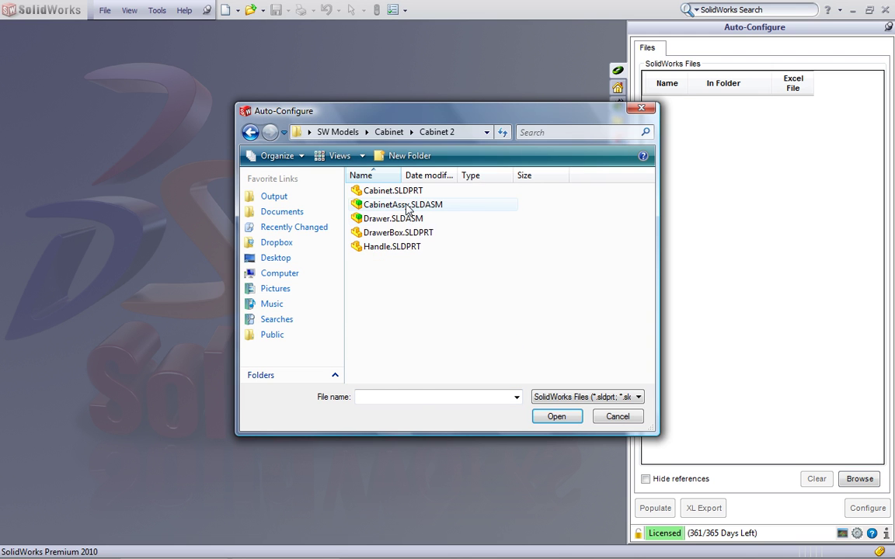
double_click(405, 205)
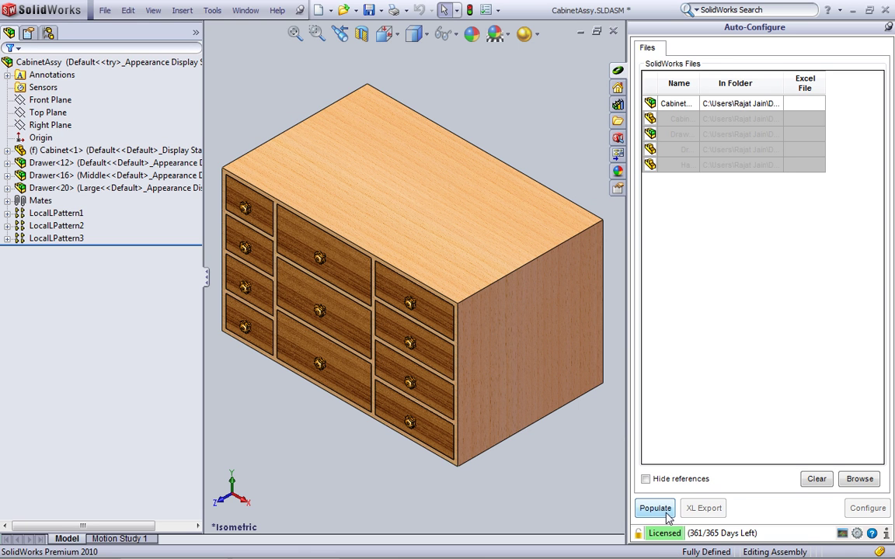
left_click(665, 511)
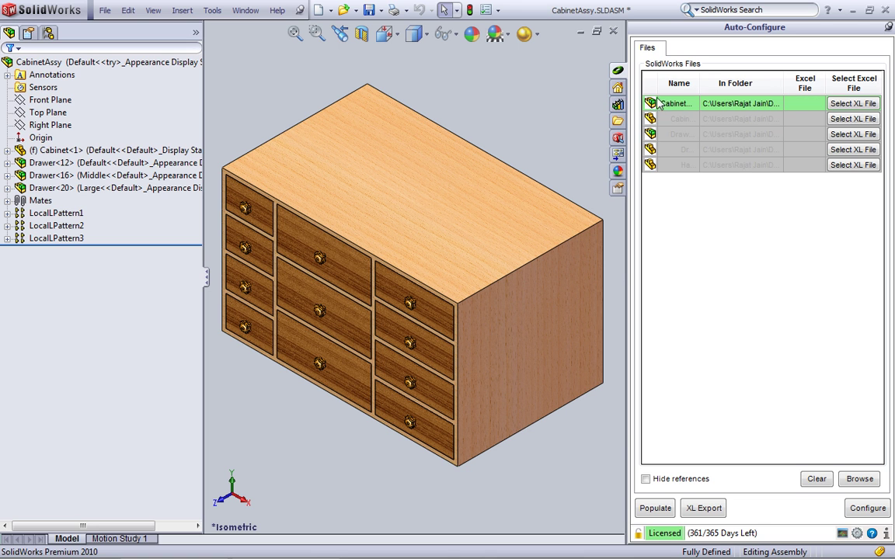
Generate the component, feature and dimension tables, then view the Components list of drawers and handles
left_click(683, 109)
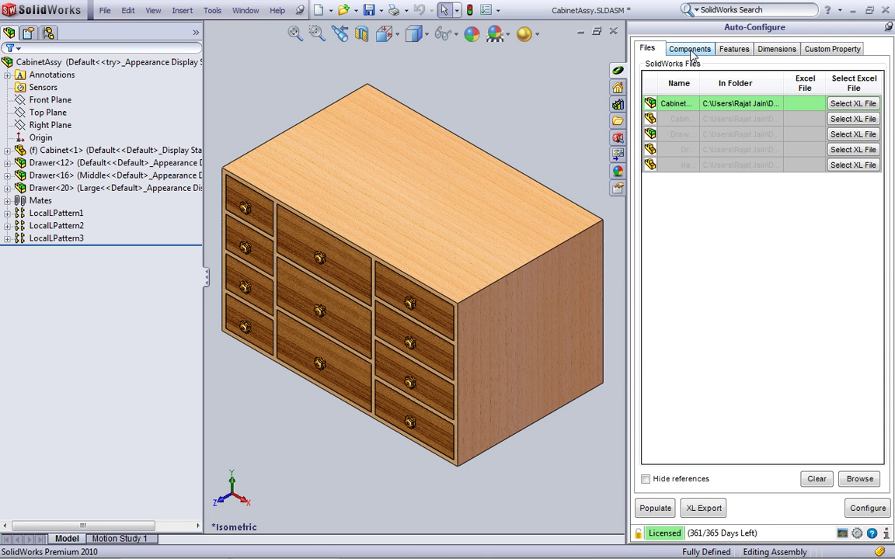
left_click(690, 50)
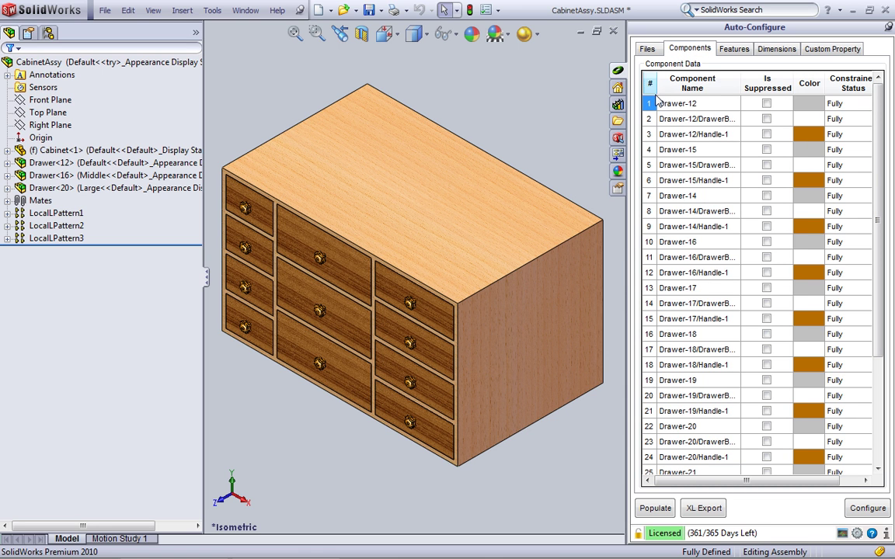
left_click_drag(779, 478, 745, 481)
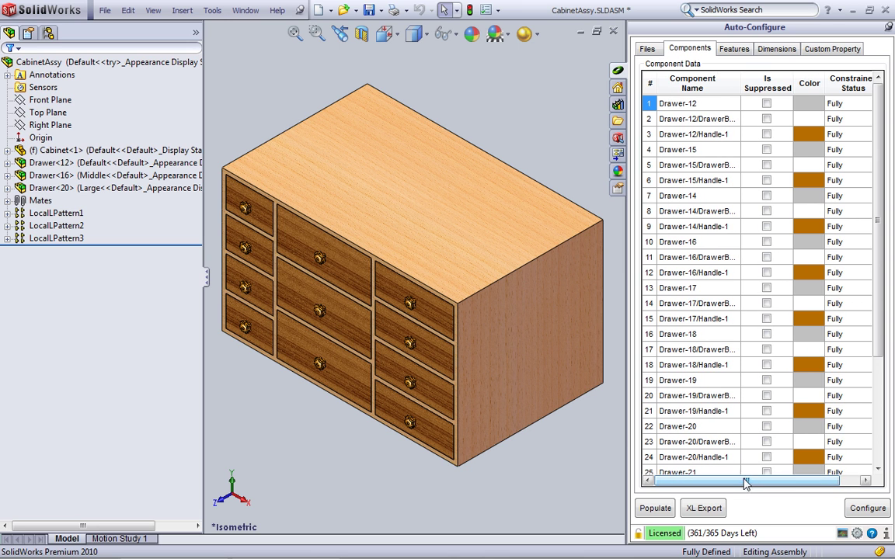
Show the five features of Drawer-16 (Middle configuration), including PLANE1, on the Features page
left_click(736, 51)
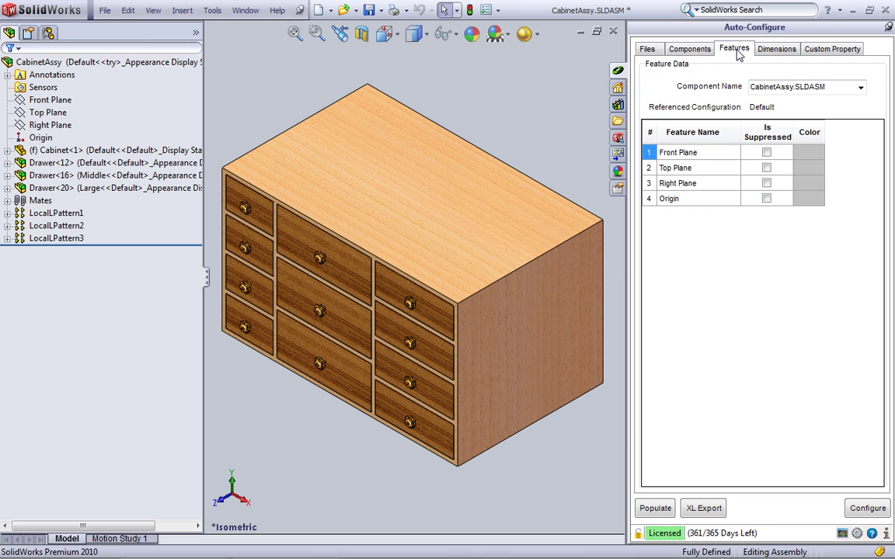
left_click(861, 89)
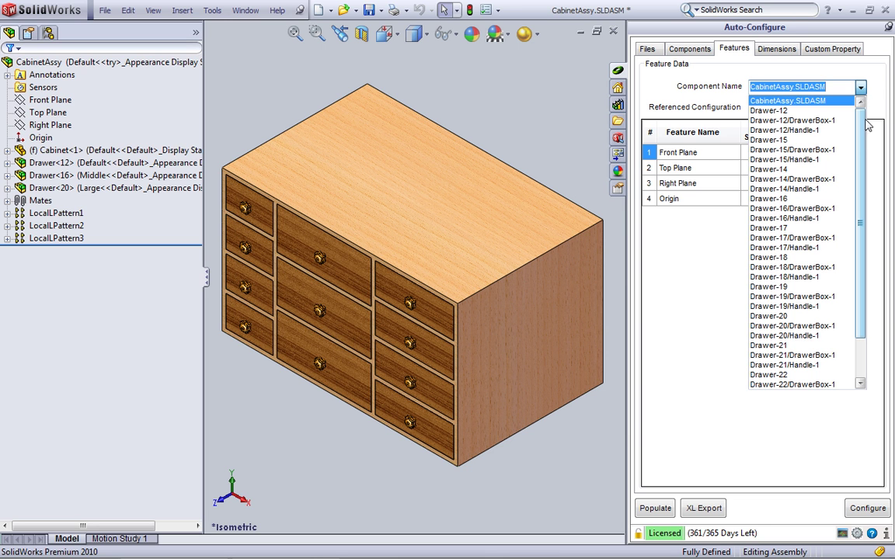
scroll(862, 139, "down", 2)
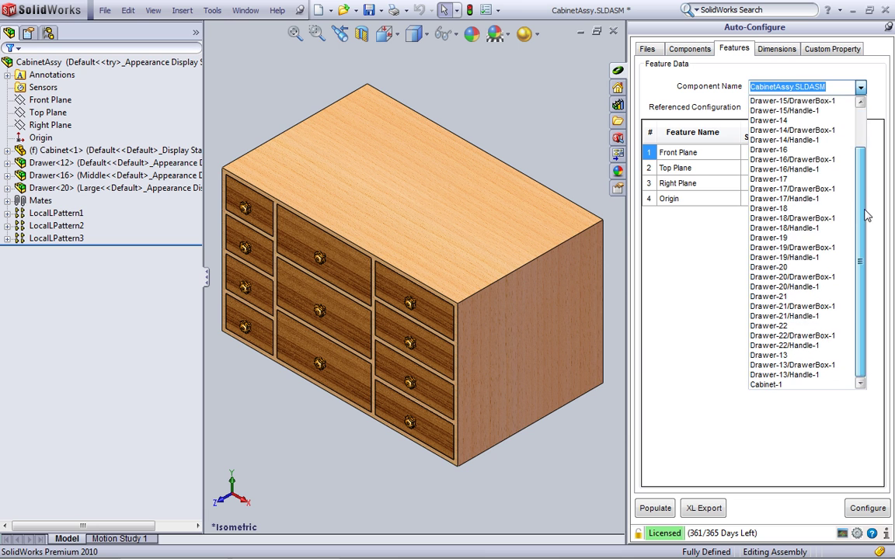
scroll(861, 132, "up", 2)
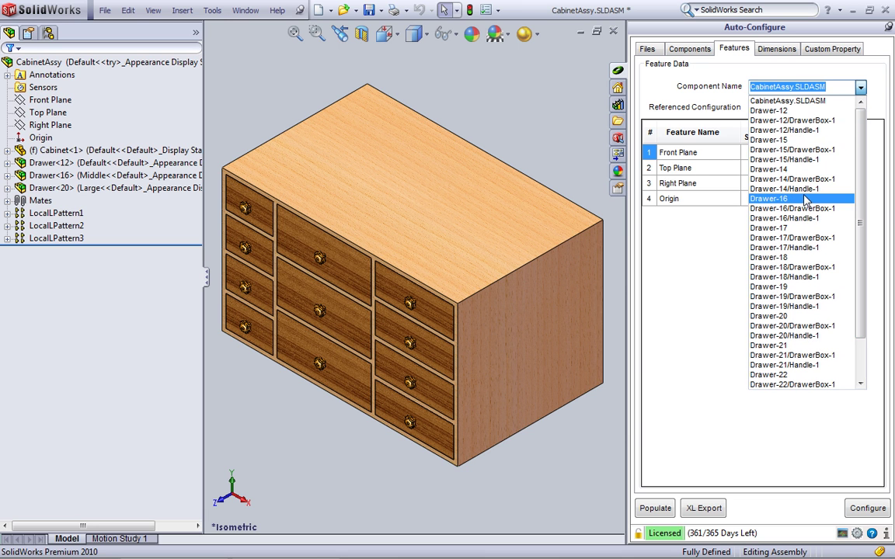
left_click(799, 199)
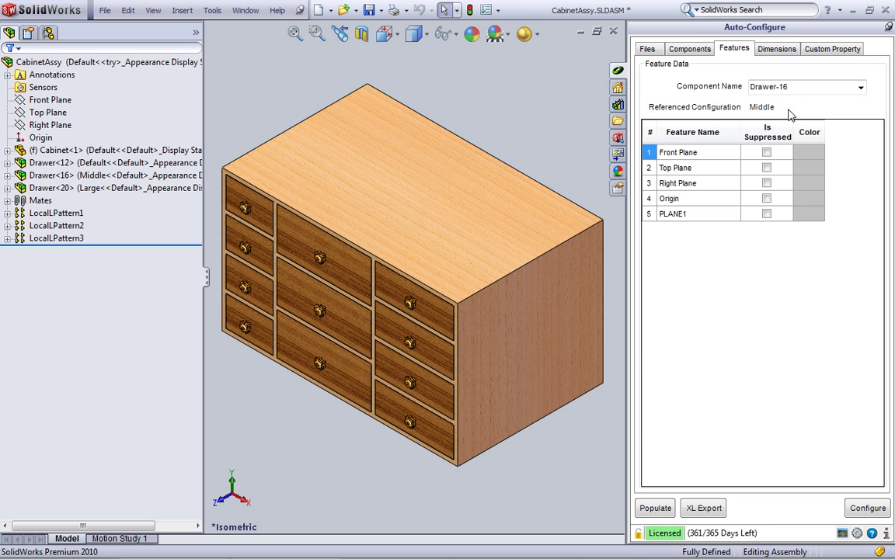
Scroll through the assembly's dimension values on the Dimensions page
left_click(777, 49)
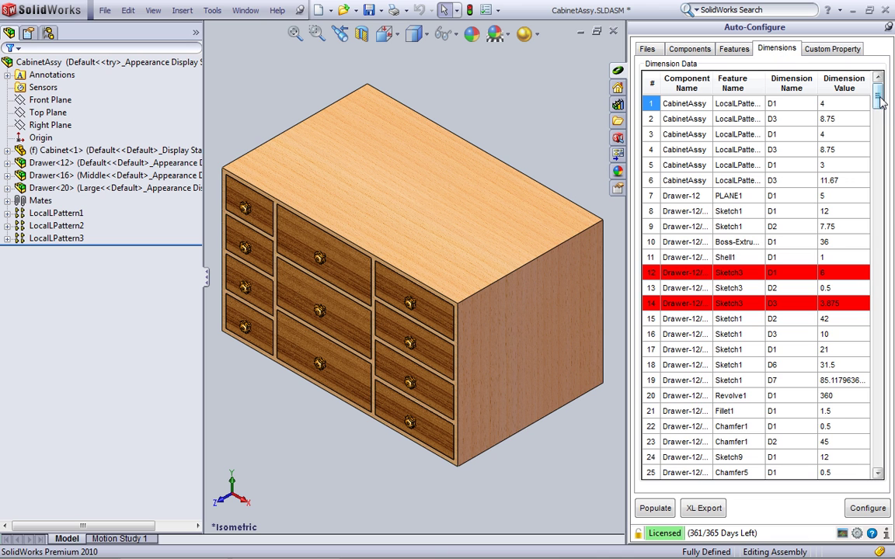
left_click_drag(882, 101, 885, 464)
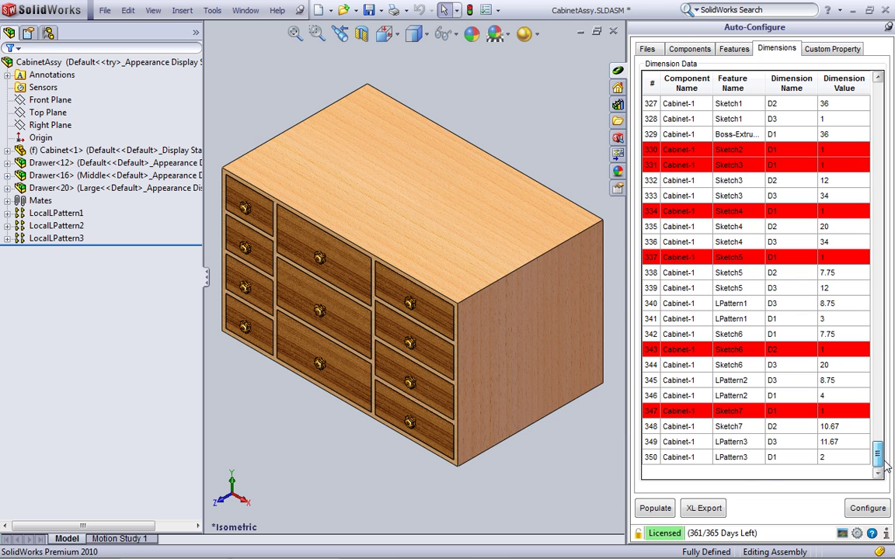
left_click_drag(885, 465, 880, 101)
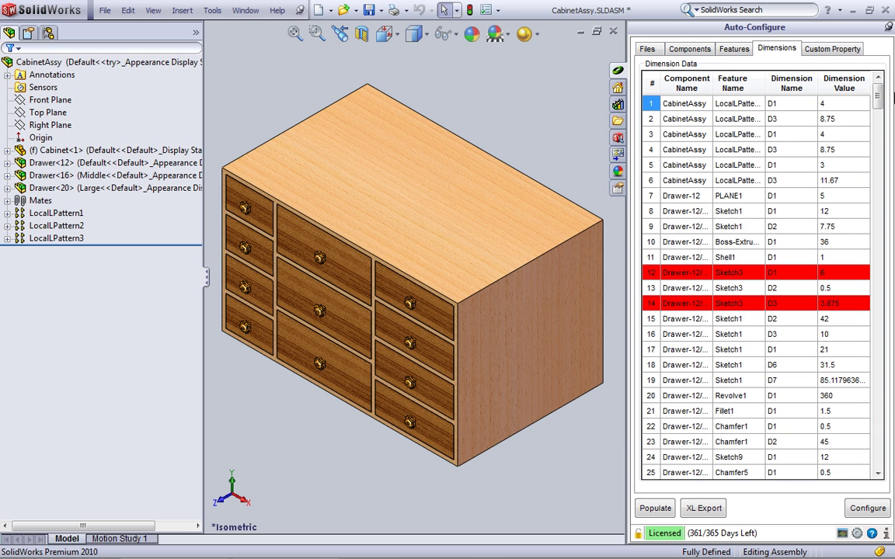
Check the empty custom properties, then return to the Components table
left_click(839, 49)
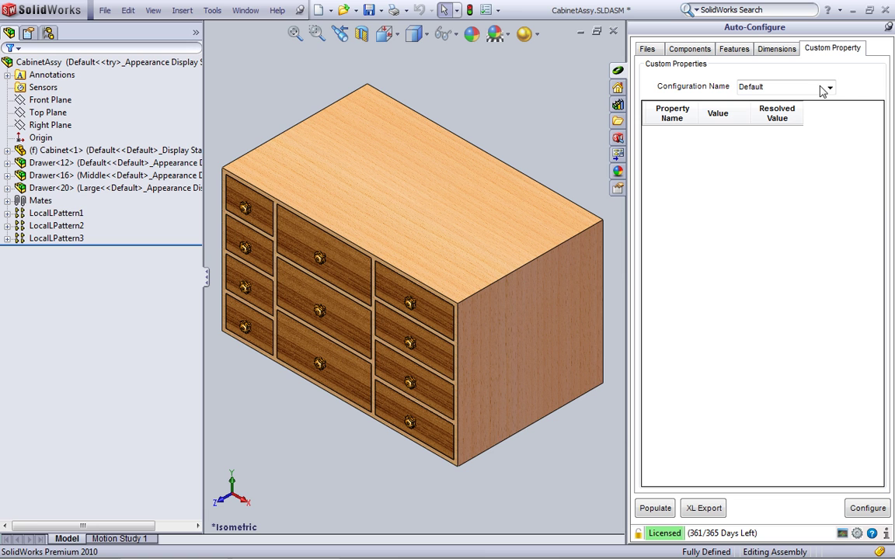
right_click(770, 185)
left_click(735, 144)
left_click(689, 49)
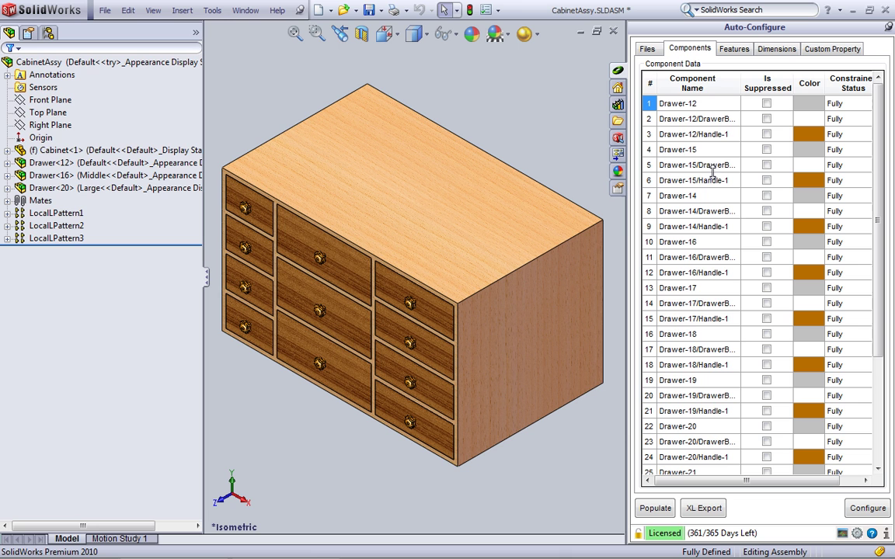
left_click_drag(878, 178, 891, 350)
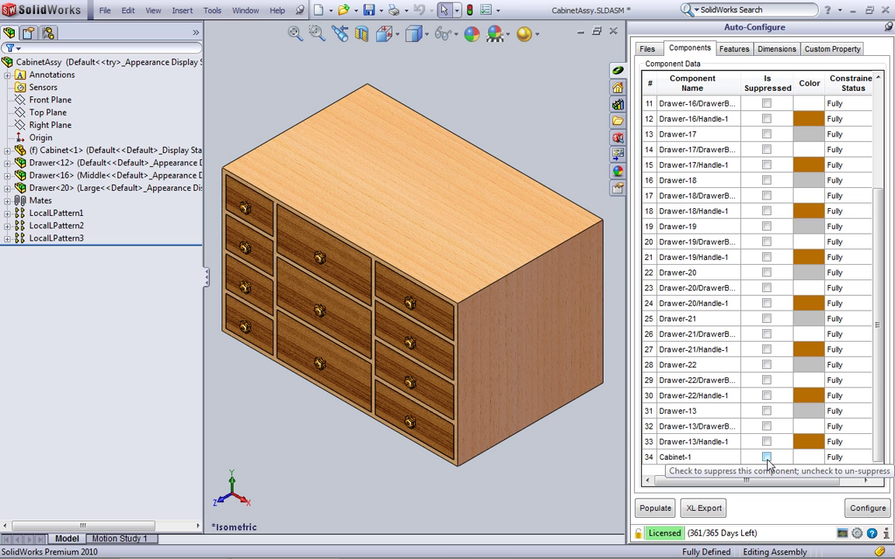
mouse_move(878, 427)
left_mouse_down()
mouse_move(884, 318)
mouse_move(888, 430)
left_mouse_up()
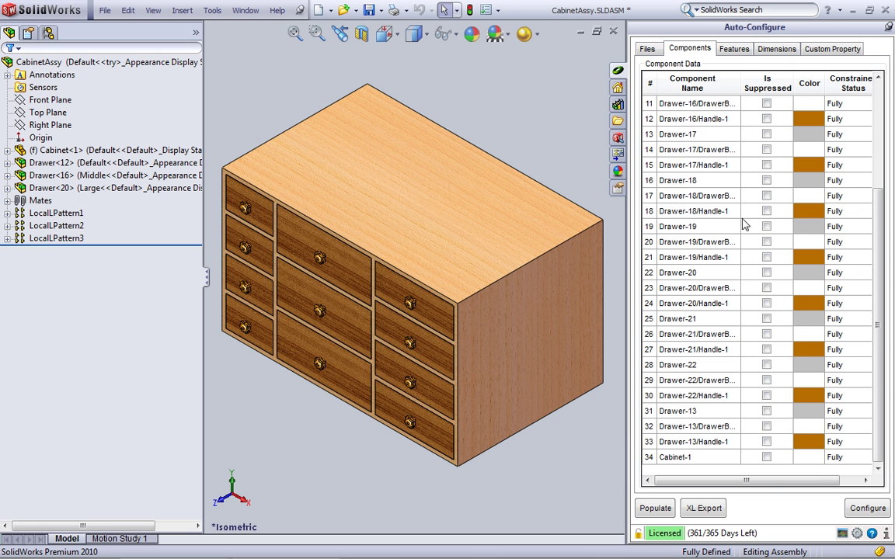
left_click(766, 458)
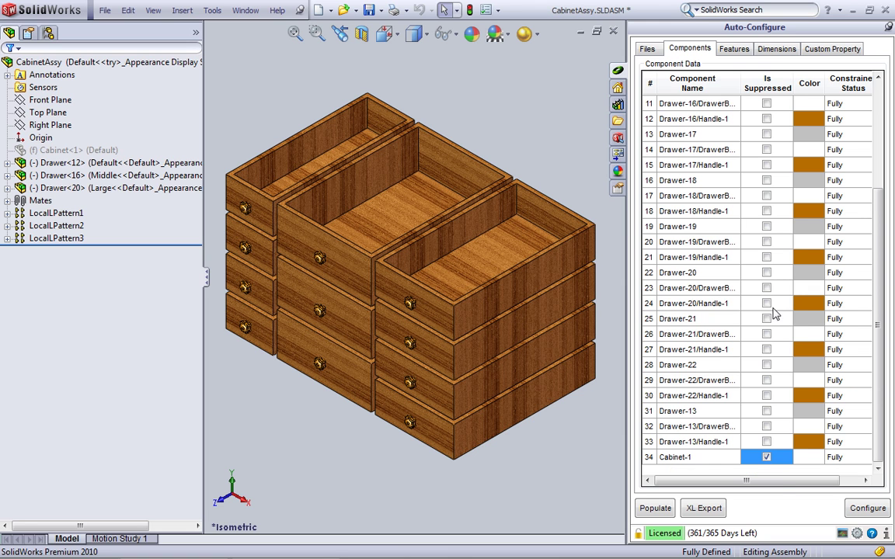
left_click(767, 457)
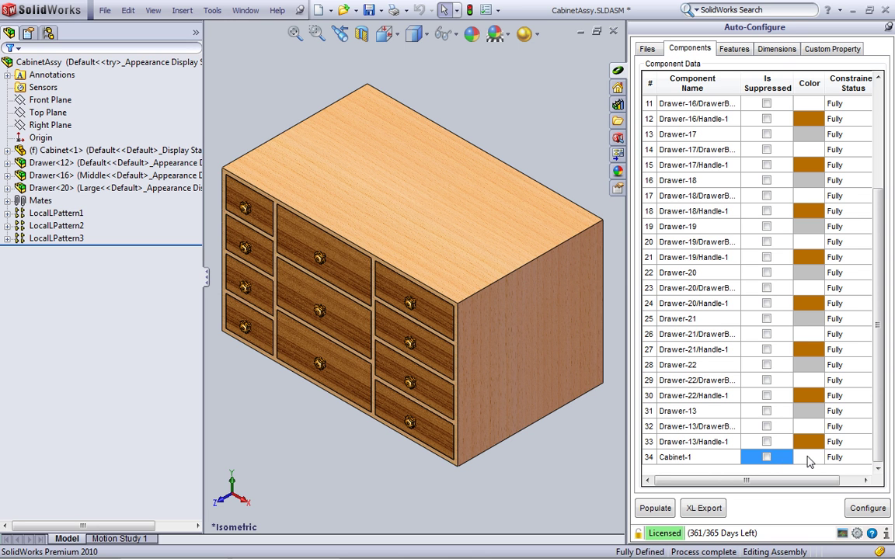
left_click(807, 458)
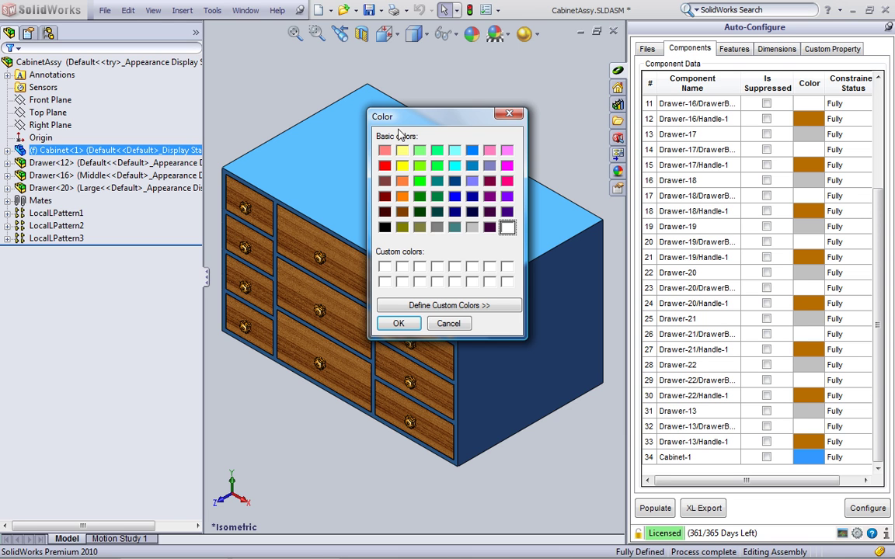
left_click(449, 324)
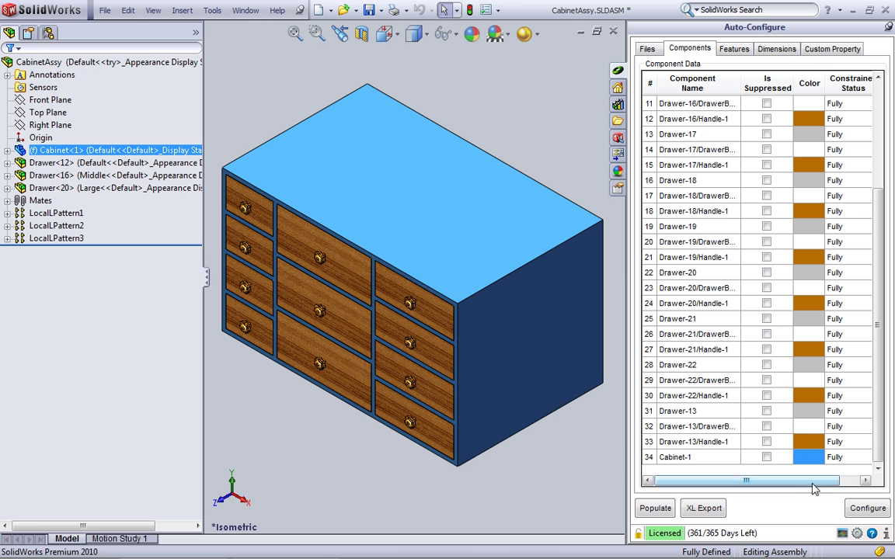
left_click_drag(785, 481, 837, 482)
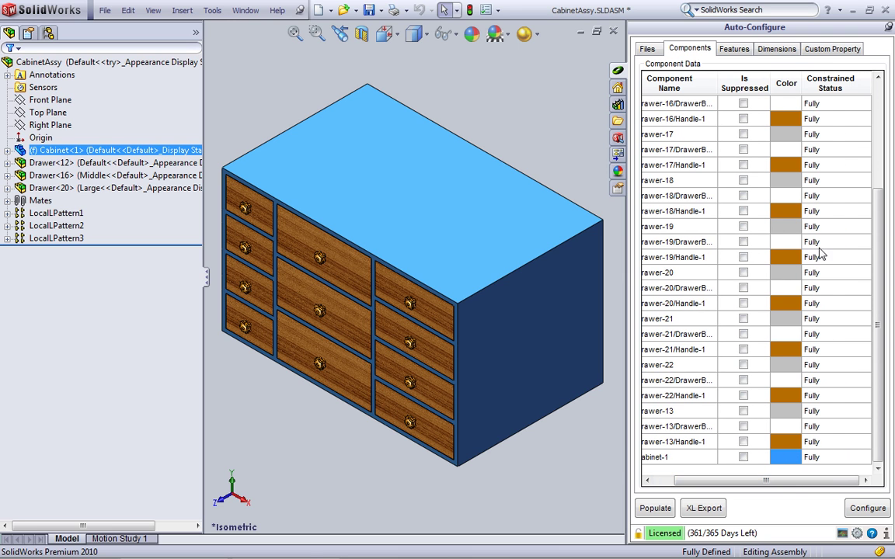
left_click(831, 460)
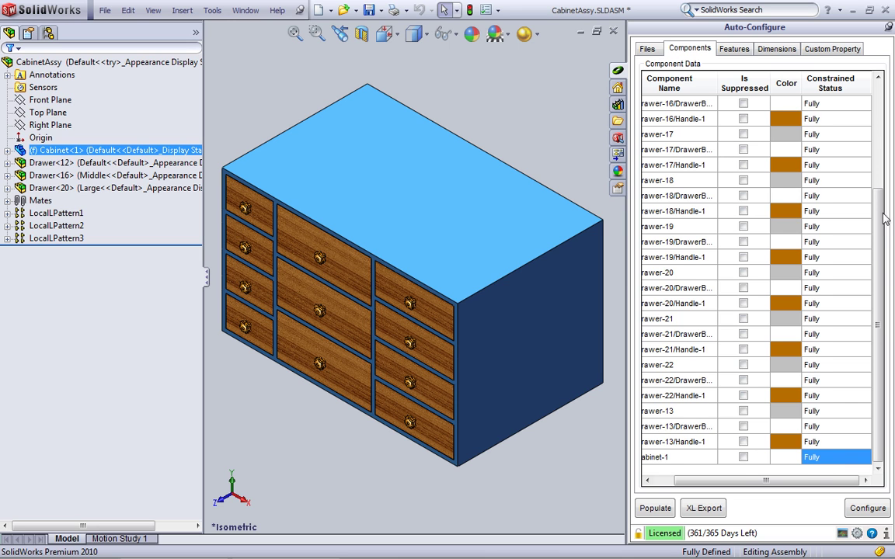
scroll(831, 459, "up", 4)
List Drawer-16's planes and origin, browsing the Component Name dropdown without changing it
left_click(732, 49)
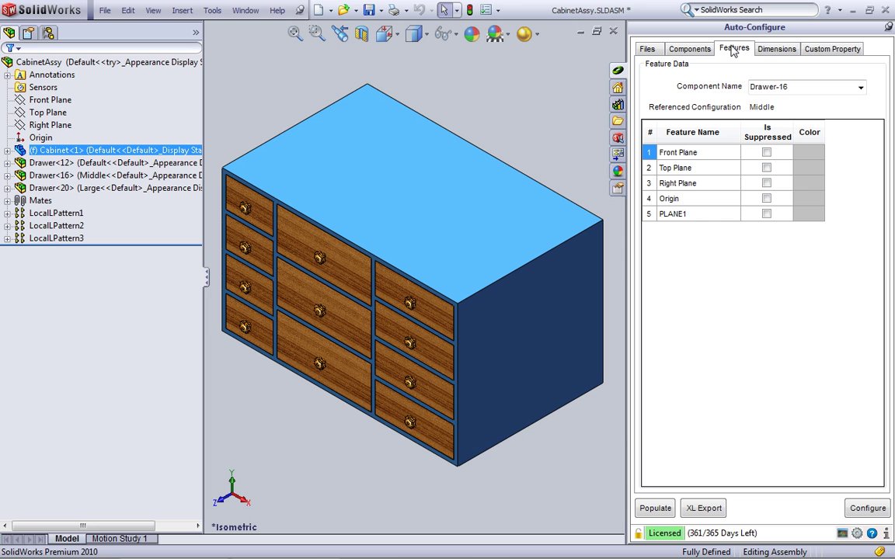
left_click(859, 87)
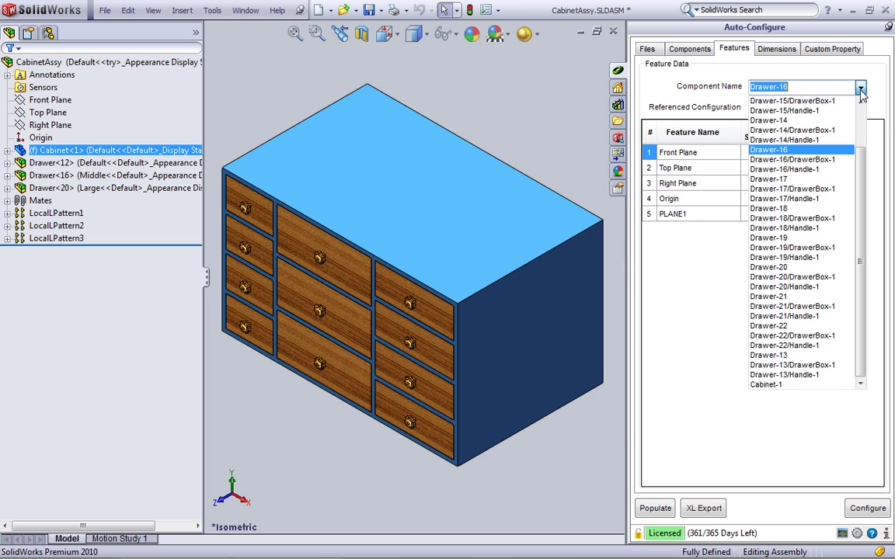
scroll(864, 181, "up", 1)
scroll(863, 181, "up", 2)
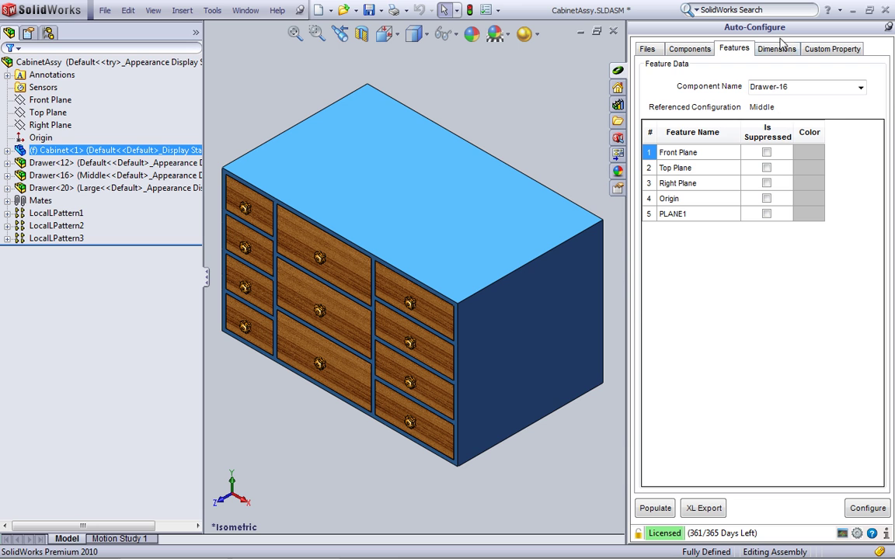
Show the Dimensions table, widen the Component Name column and scroll through all values
left_click(778, 49)
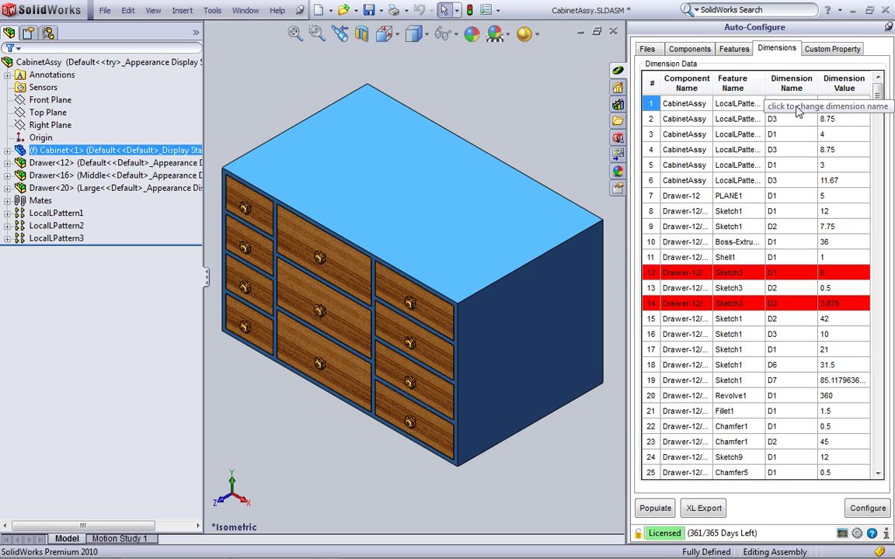
left_click(847, 108)
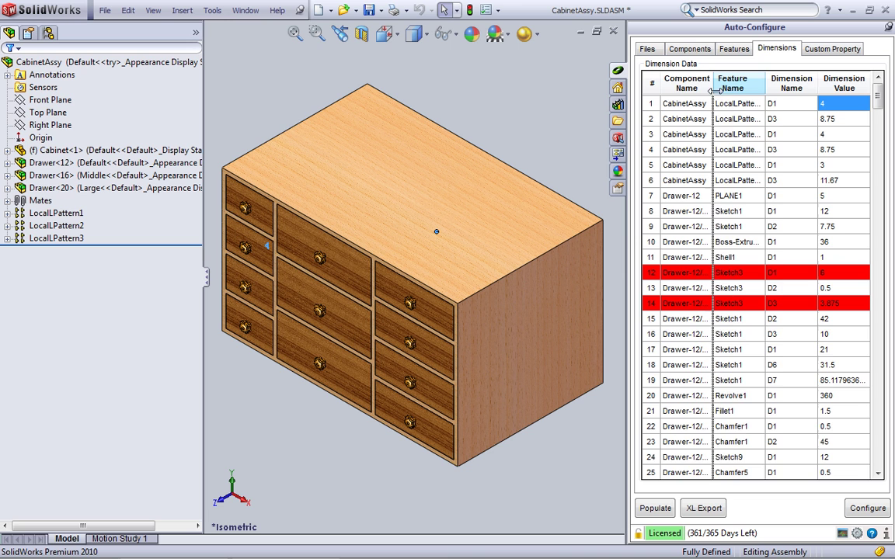
left_click_drag(713, 86, 723, 87)
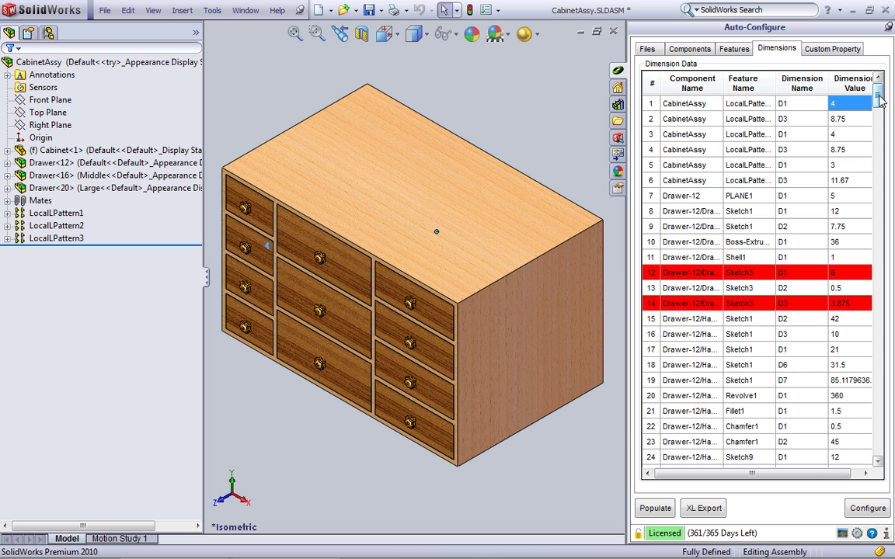
left_click(877, 221)
left_click_drag(877, 173, 883, 464)
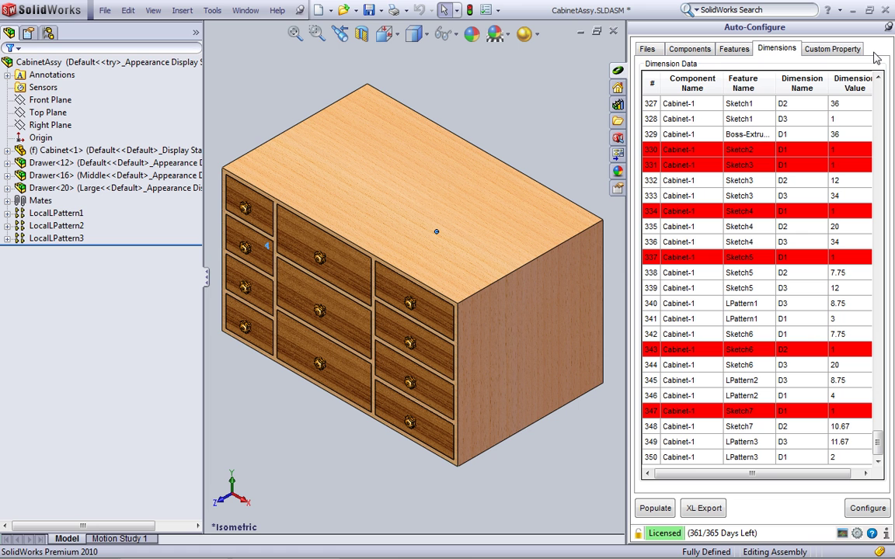
left_click_drag(877, 441, 877, 95)
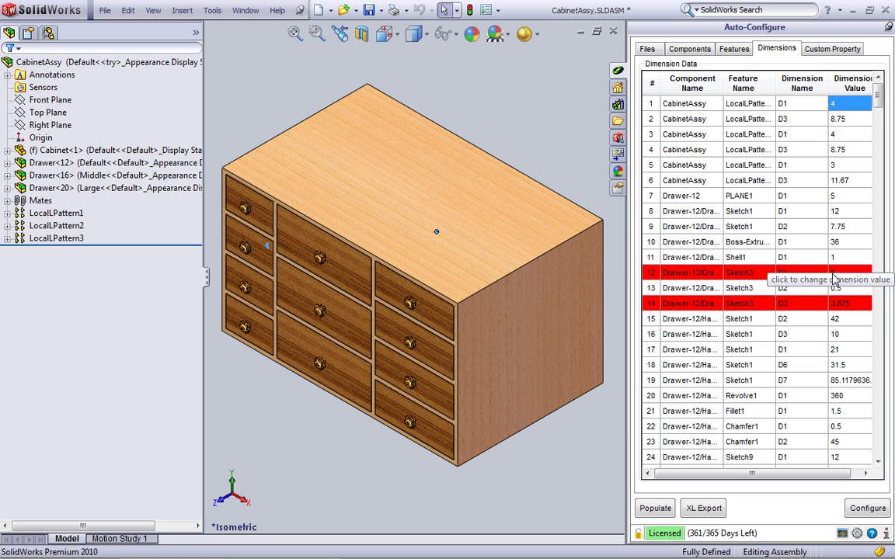
left_click(825, 50)
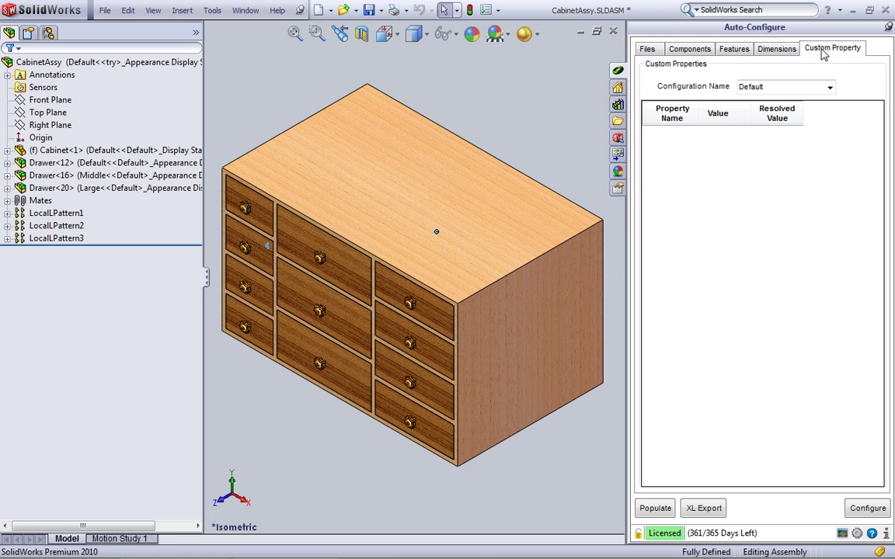
right_click(742, 177)
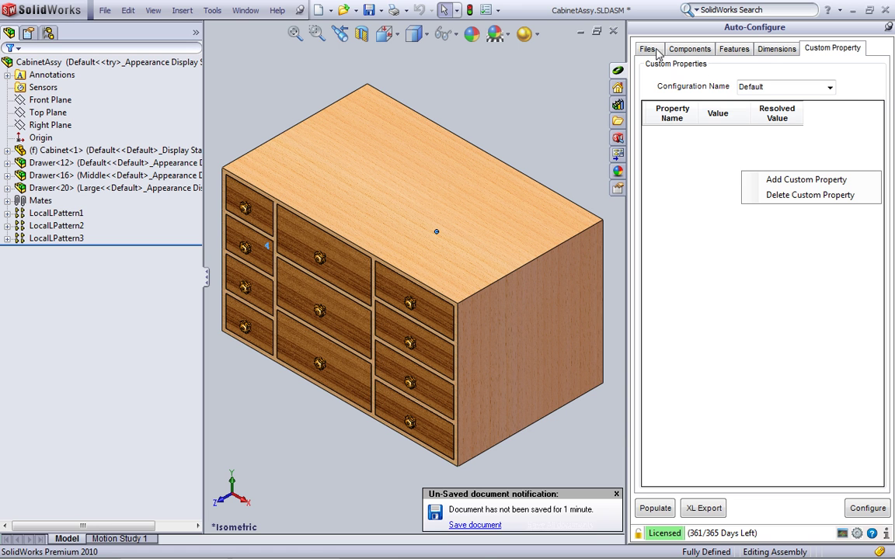
left_click(769, 50)
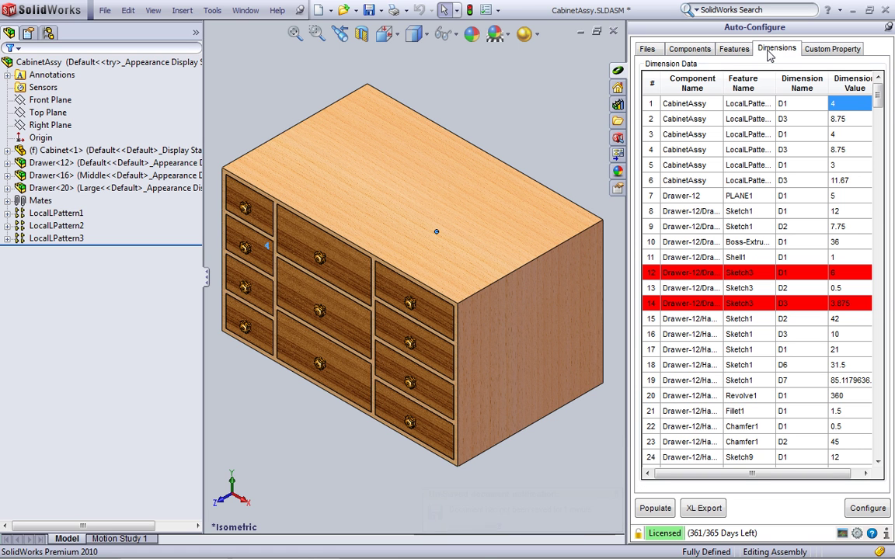